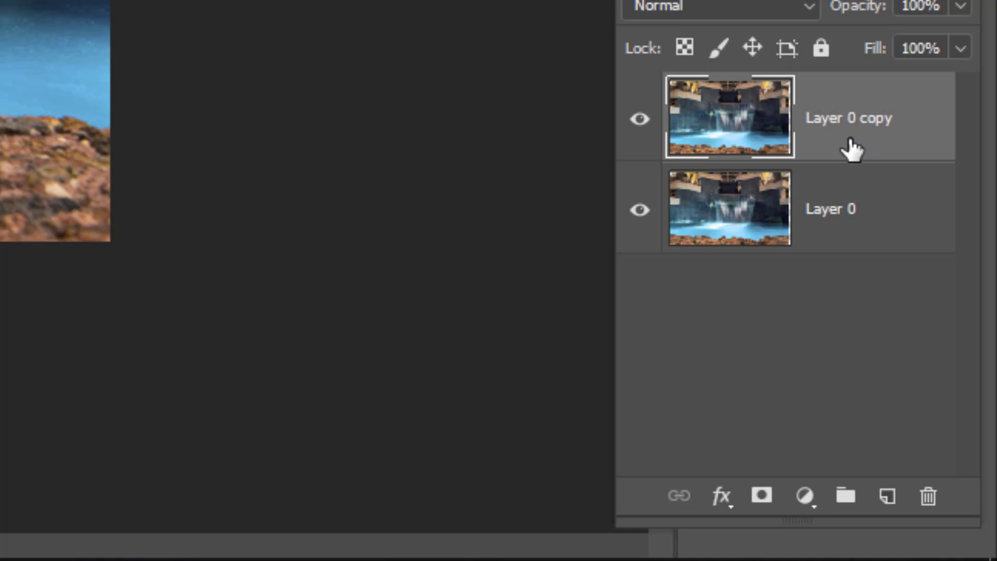
Step: Make Layer 0 the active layer and hide Layer 0 copy above it
left_click(864, 208)
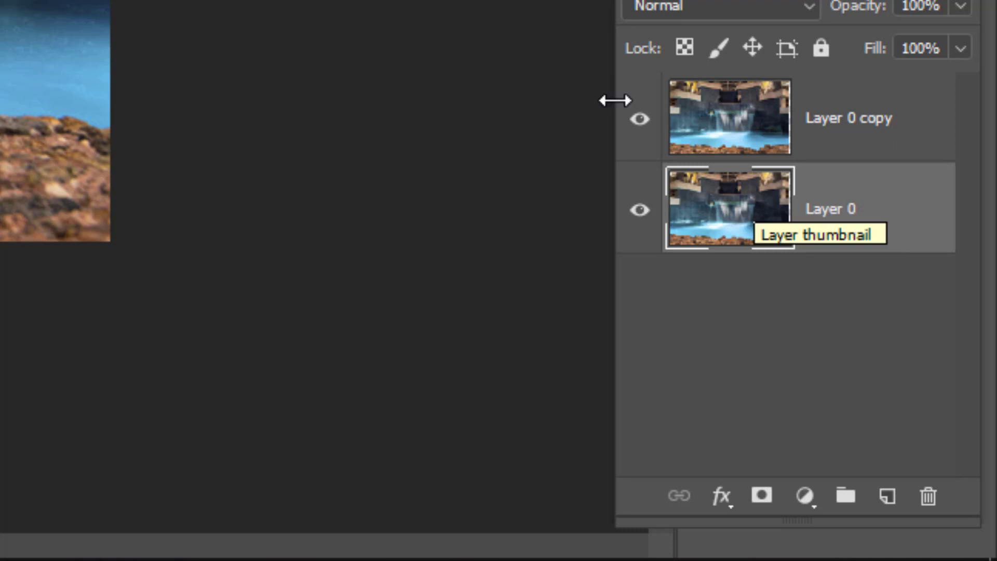
left_click(640, 121)
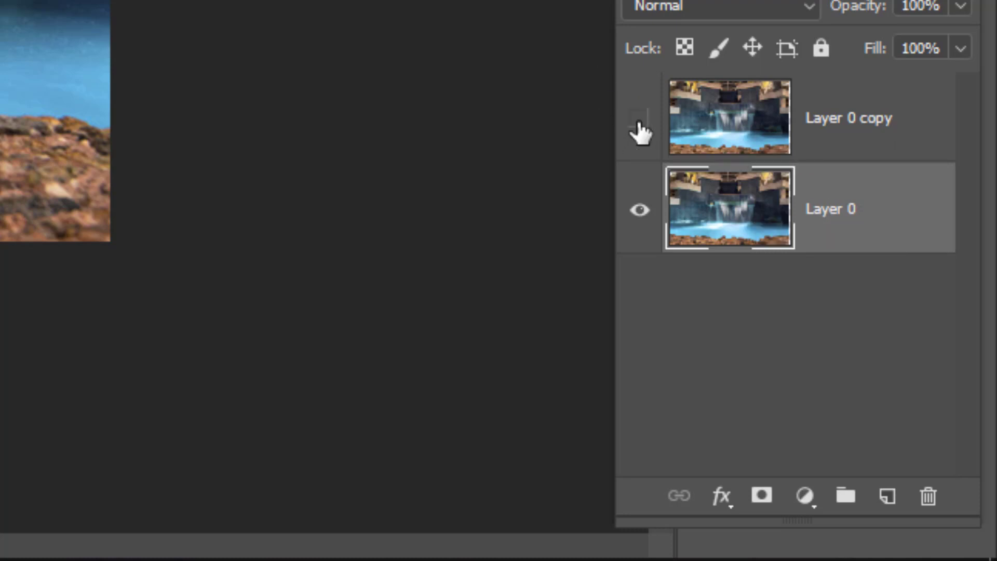
left_click(640, 211)
left_click(640, 212)
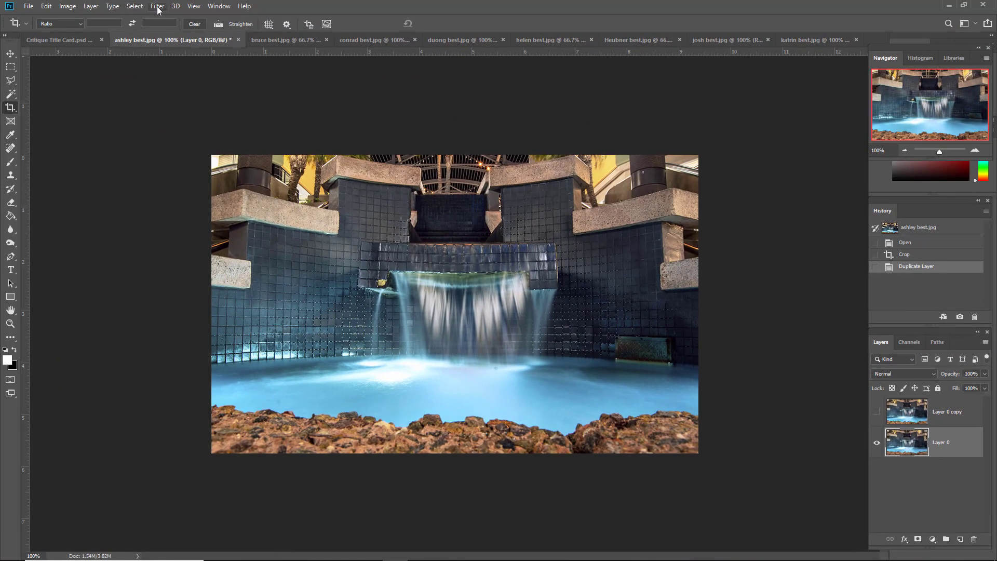
Step: Apply a Gaussian Blur with a radius of 6.0 pixels to Layer 0
left_click(158, 7)
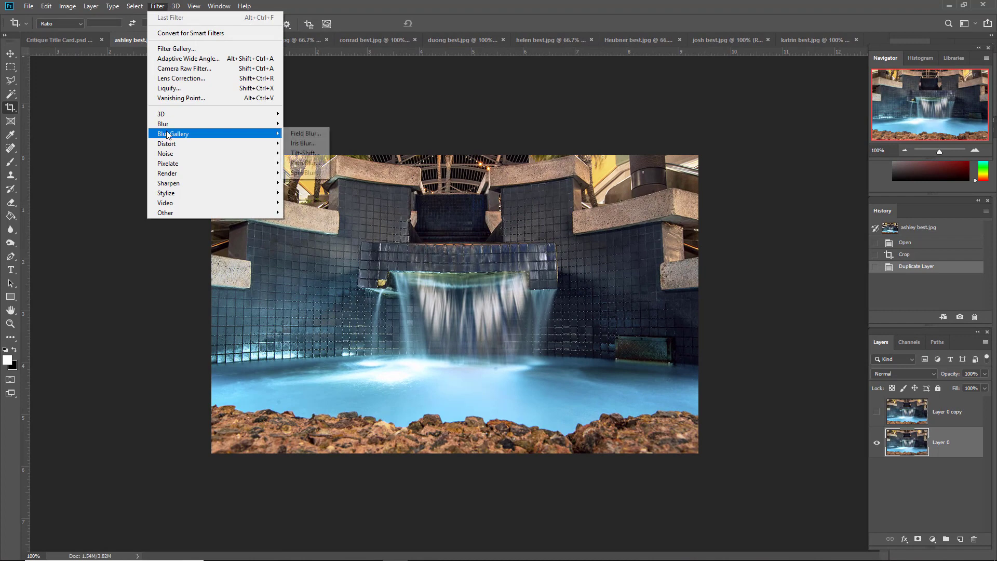
mouse_move(166, 130)
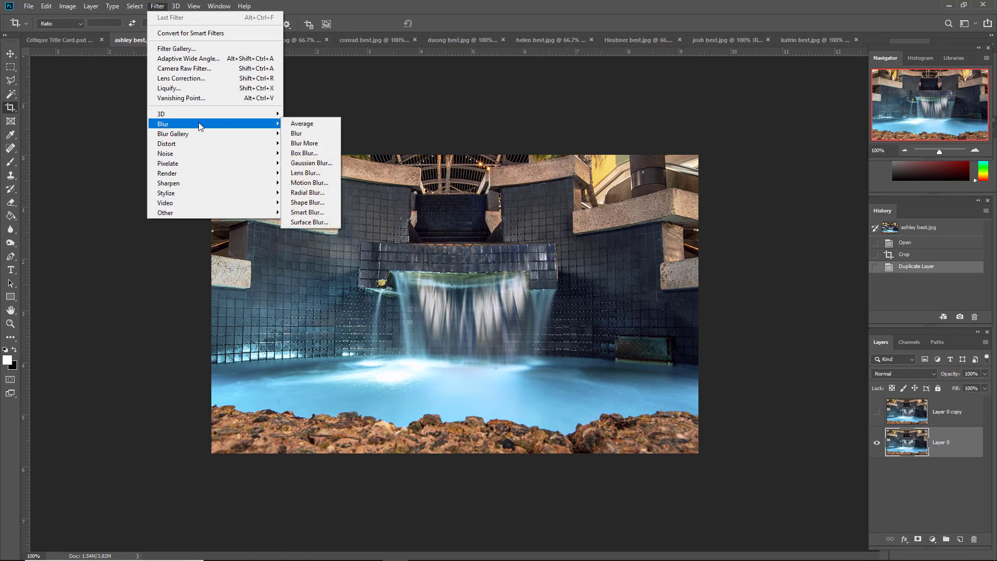
left_click(311, 164)
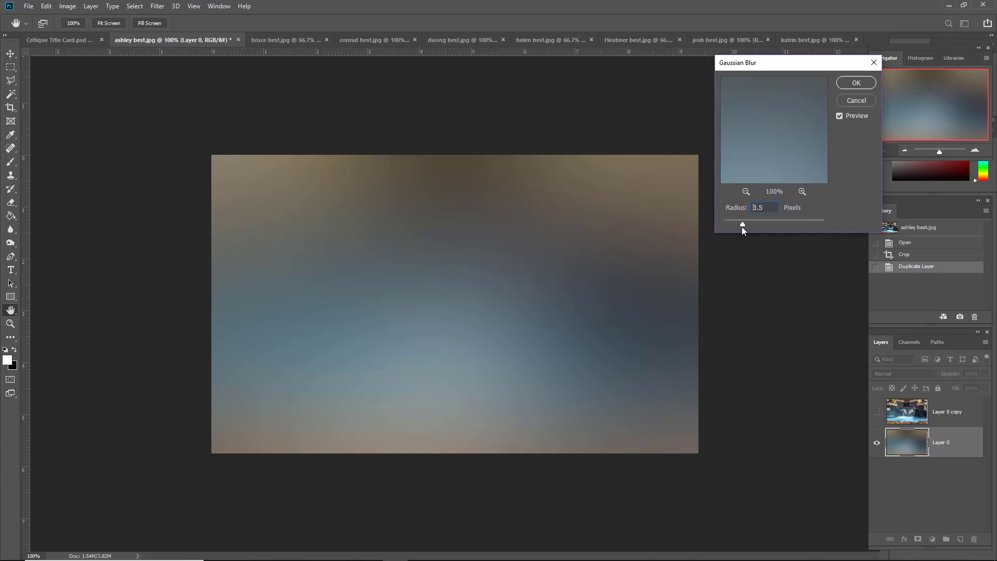
left_click_drag(741, 226, 740, 226)
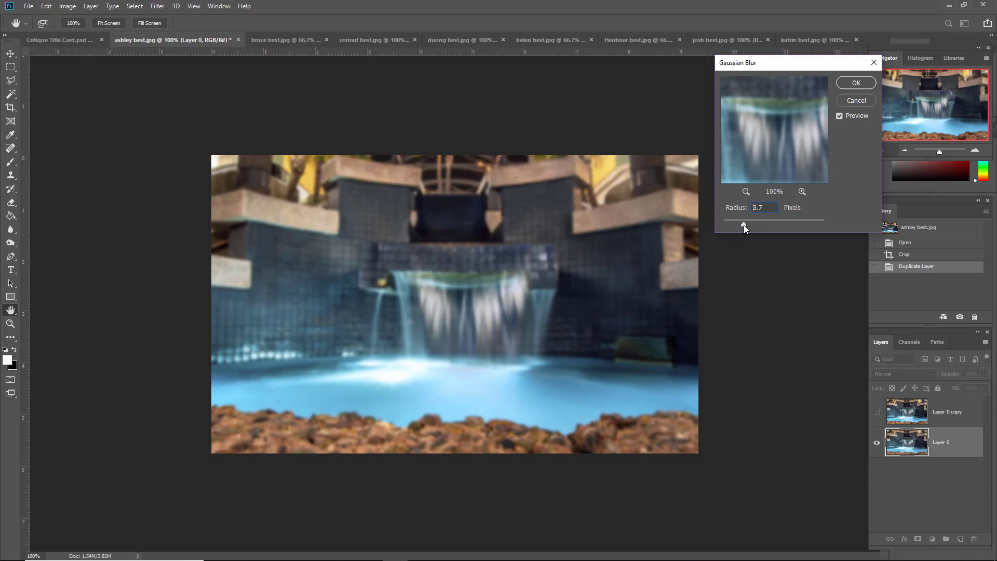
left_click_drag(740, 225, 753, 226)
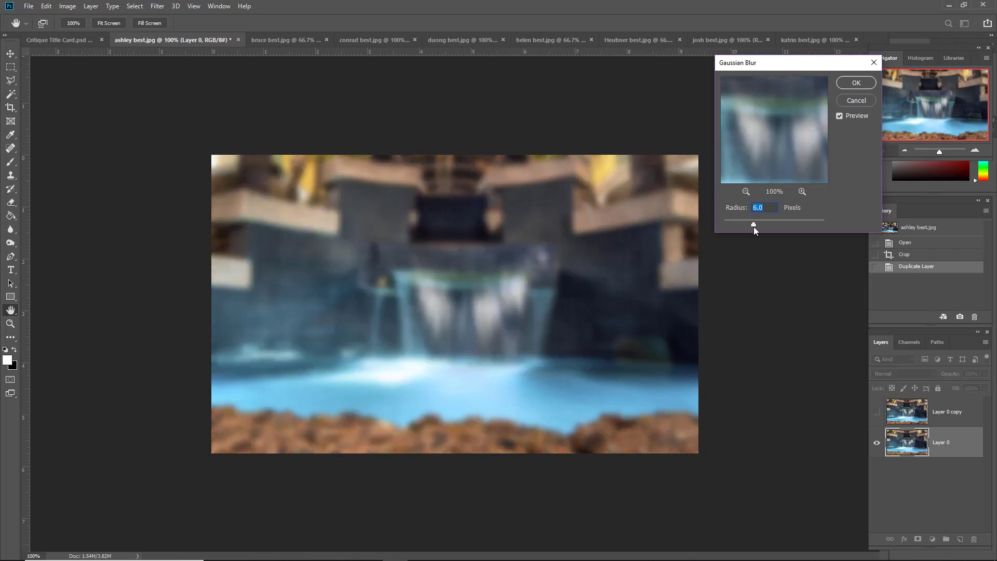
left_click(858, 82)
key("c")
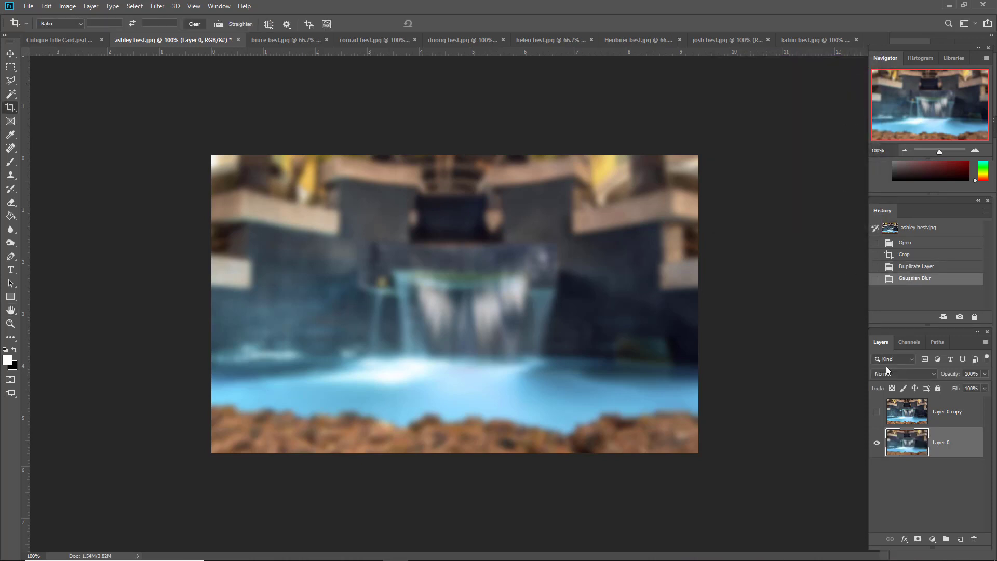
Step: Make the sharp Layer 0 copy visible again and add a layer mask to it
left_click(945, 412)
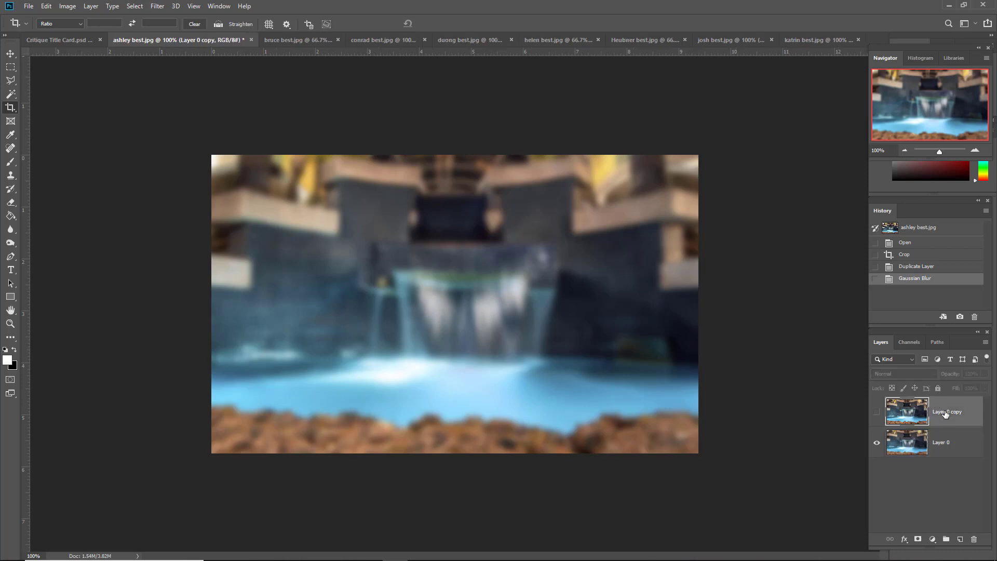
left_click(876, 413)
left_click(876, 413)
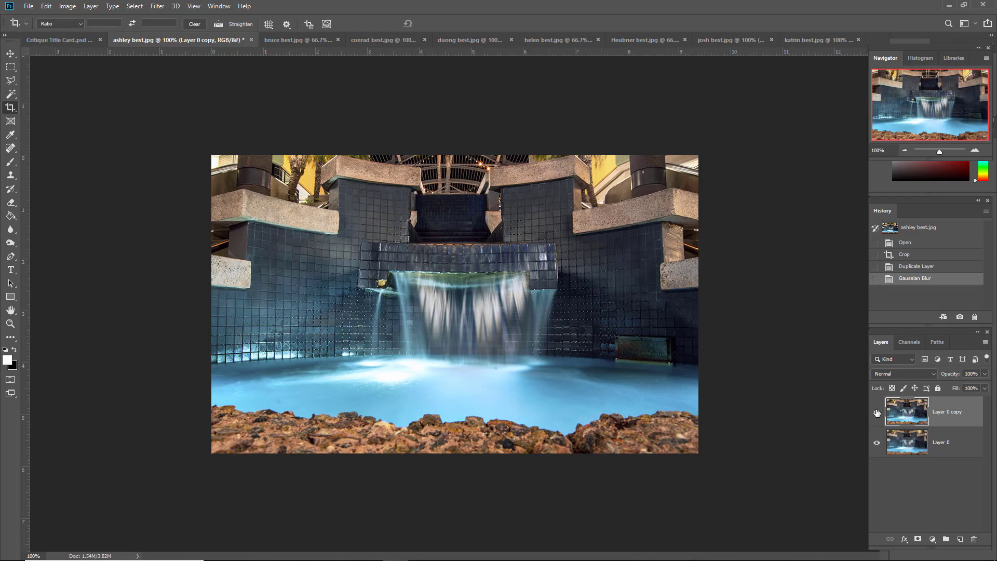
left_click(877, 413)
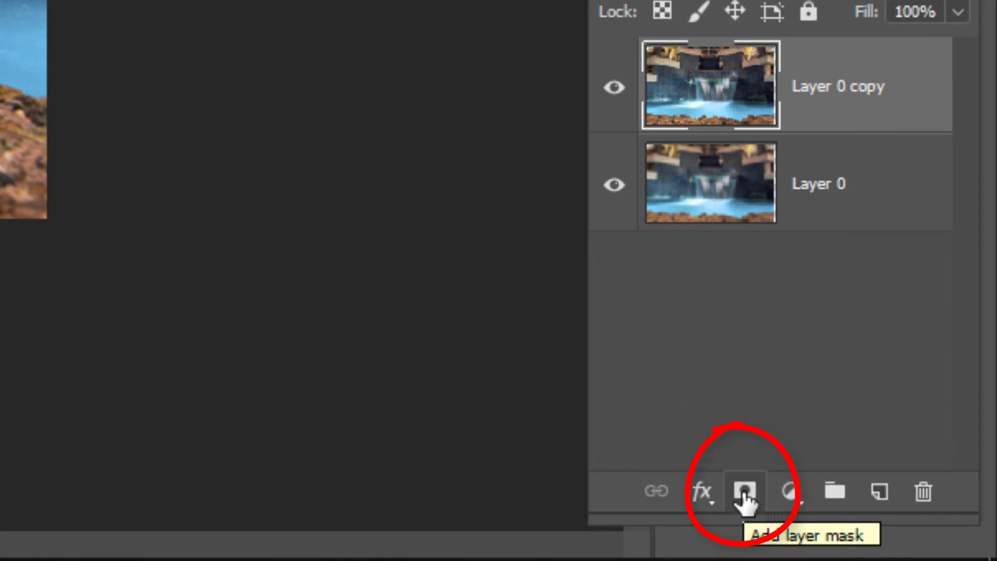
left_click(745, 493)
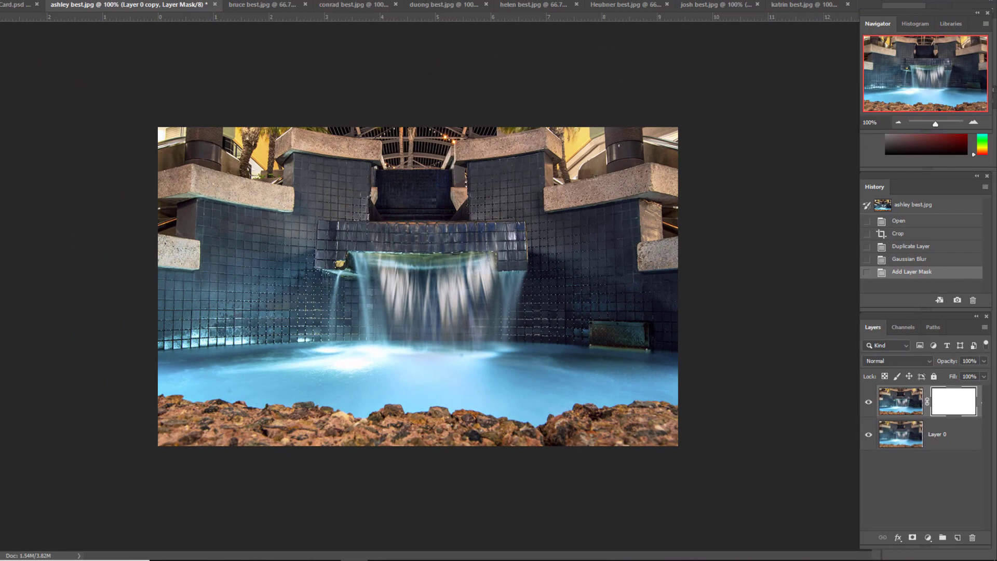
Step: Brush black on the layer mask to blur the background above and below the stone ledge in the photo's upper-left area
left_click_drag(88, 250, 11, 164)
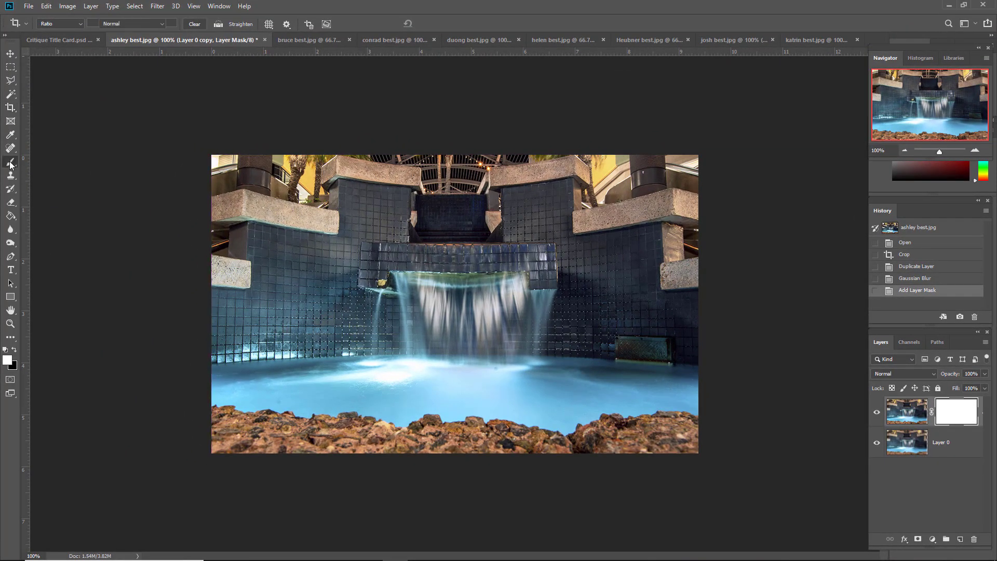
left_click(11, 164)
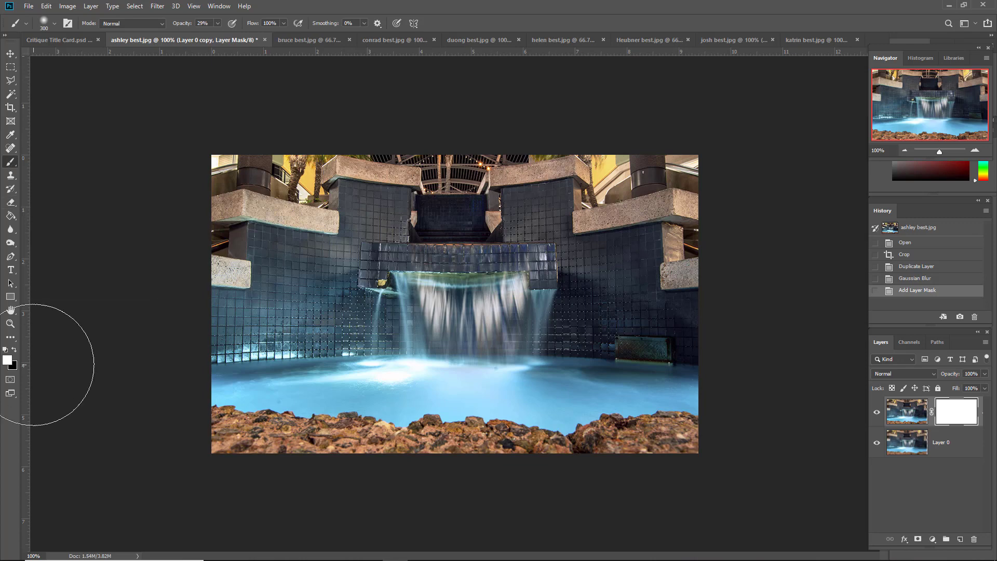
left_click(15, 349)
left_click(145, 216)
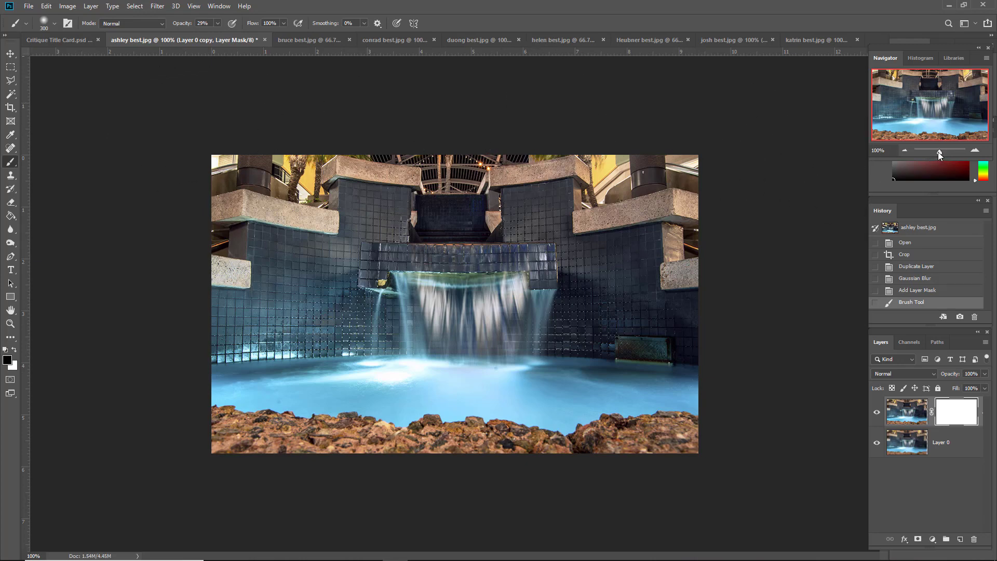
left_click_drag(938, 151, 941, 152)
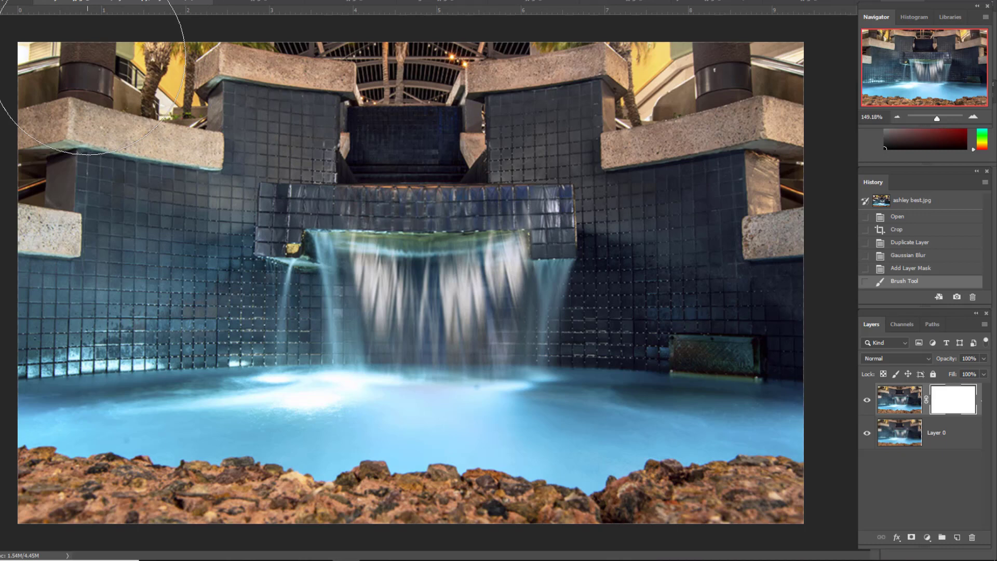
mouse_move(88, 58)
left_mouse_down()
mouse_move(38, 48)
mouse_move(78, 56)
left_mouse_up()
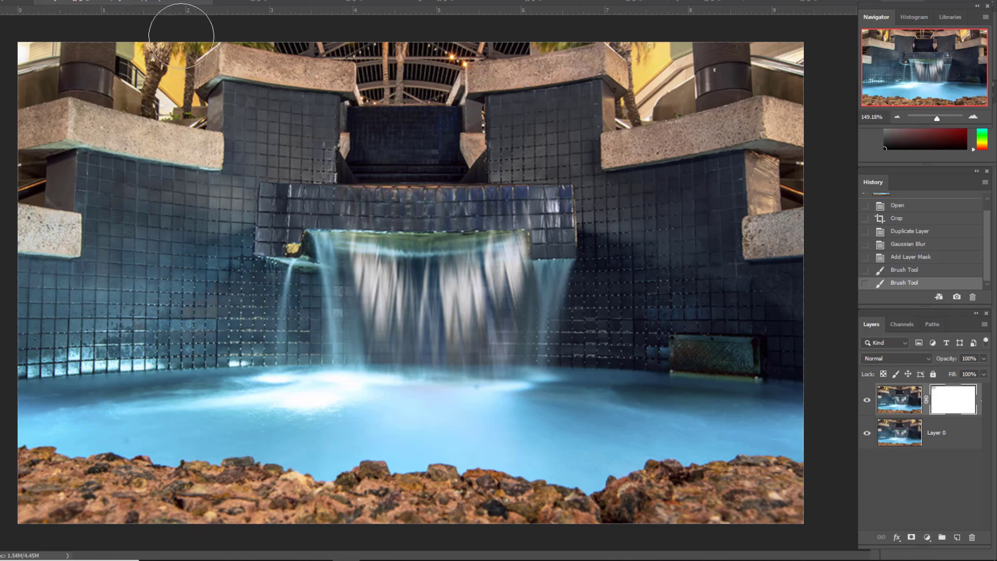
mouse_move(164, 43)
left_mouse_down()
mouse_move(145, 80)
mouse_move(55, 63)
mouse_move(30, 72)
mouse_move(87, 52)
mouse_move(160, 79)
mouse_move(158, 49)
mouse_move(187, 24)
mouse_move(130, 31)
left_mouse_up()
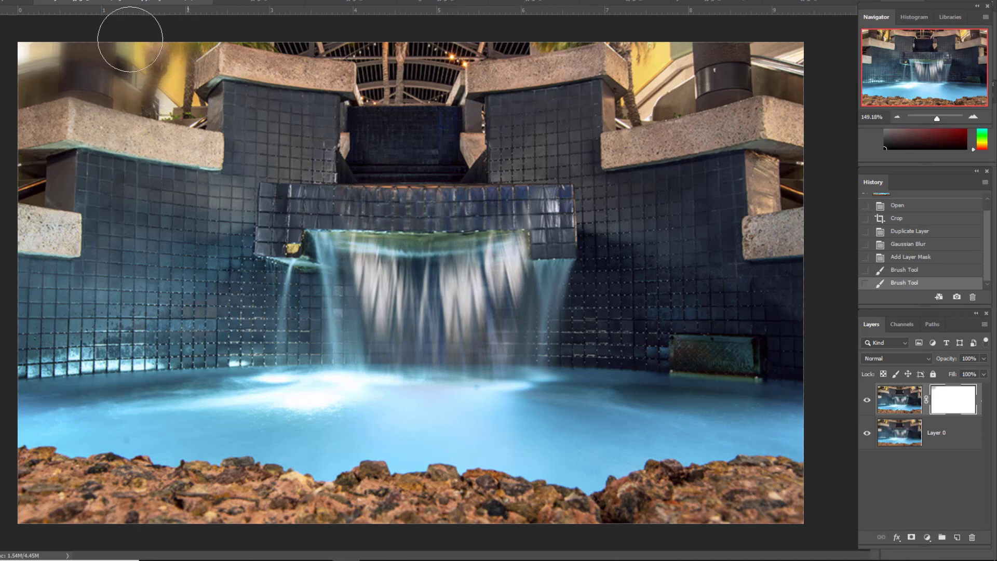
left_click(21, 176)
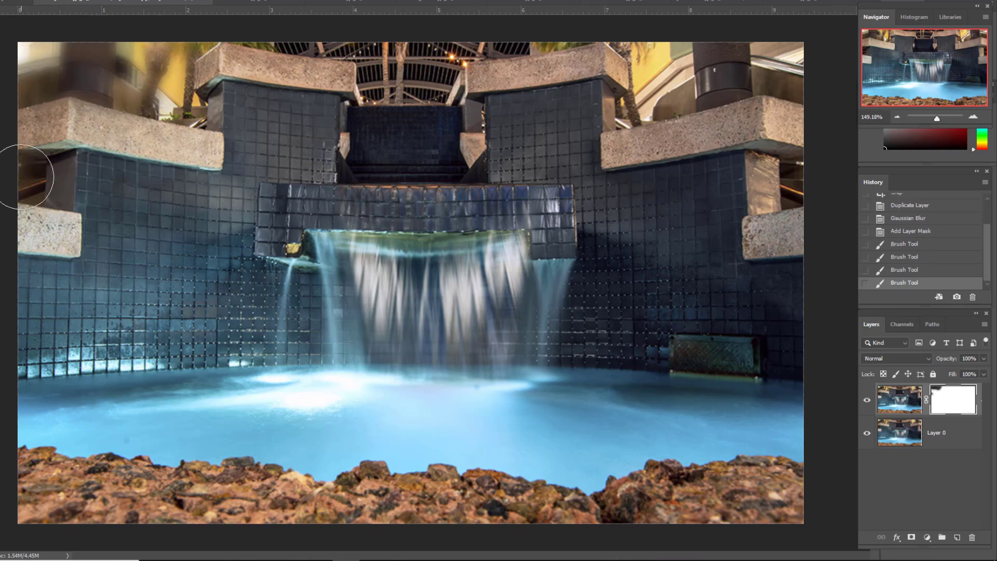
left_click(189, 108)
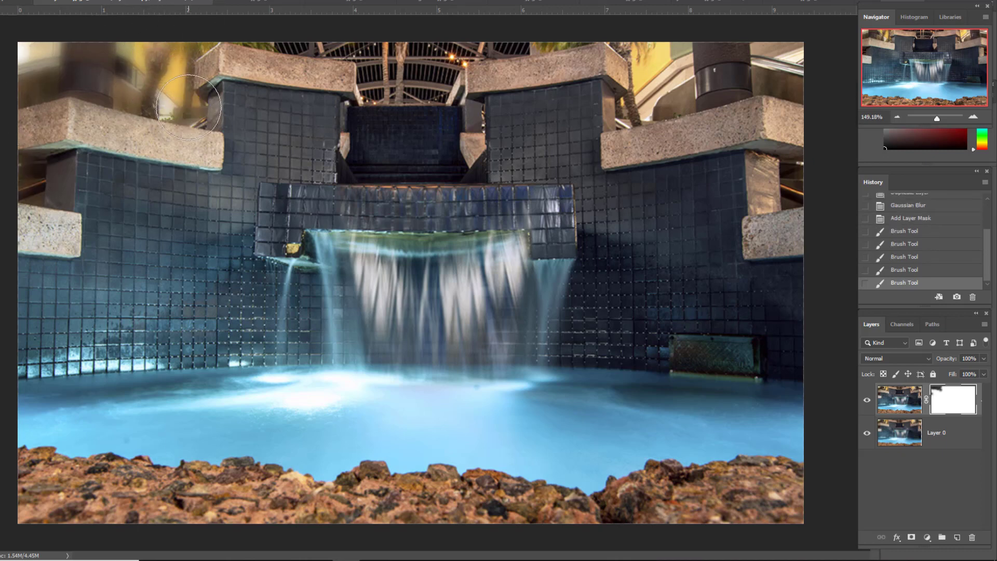
Step: Brush black on the mask over the background behind the fountain's top centre and right ledges, and reduce the brush size
mouse_move(261, 19)
left_mouse_down()
mouse_move(342, 38)
mouse_move(309, 39)
mouse_move(276, 28)
mouse_move(362, 33)
mouse_move(400, 77)
mouse_move(394, 85)
mouse_move(444, 80)
mouse_move(445, 47)
mouse_move(410, 47)
mouse_move(383, 85)
left_mouse_up()
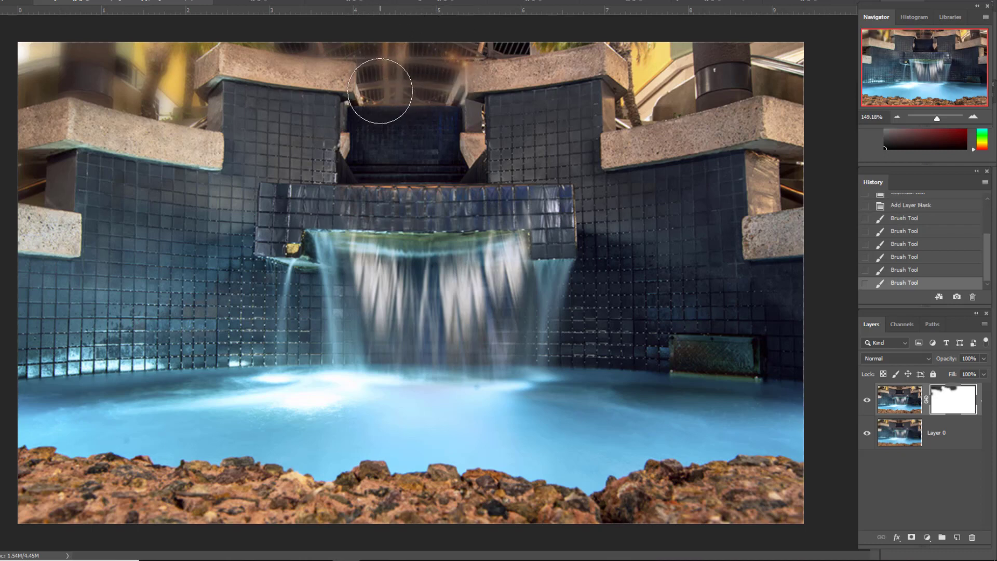
mouse_move(485, 35)
left_mouse_down()
mouse_move(636, 21)
mouse_move(667, 58)
mouse_move(670, 79)
mouse_move(629, 121)
mouse_move(707, 86)
mouse_move(804, 78)
mouse_move(784, 72)
mouse_move(776, 49)
mouse_move(796, 71)
left_mouse_up()
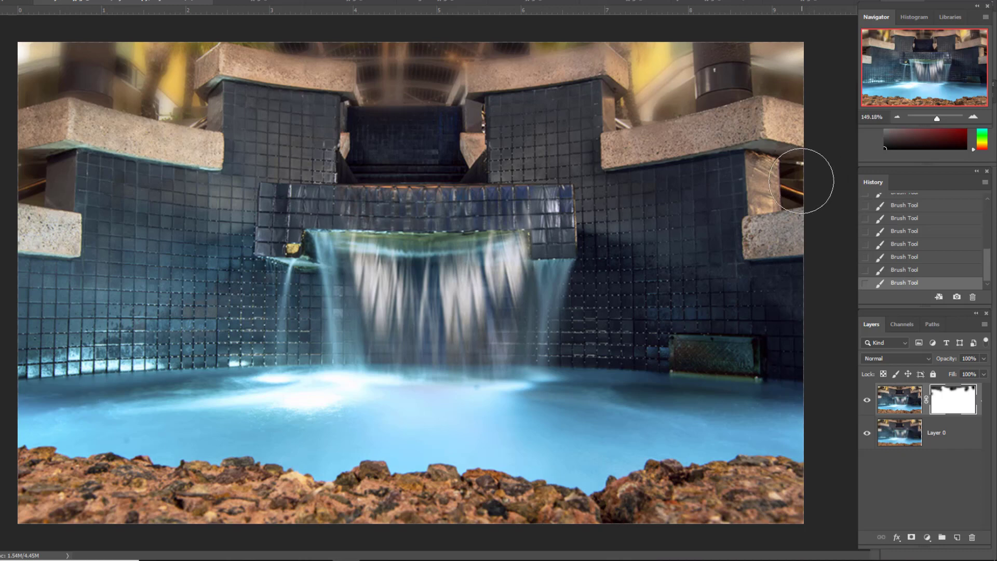
left_click(804, 181)
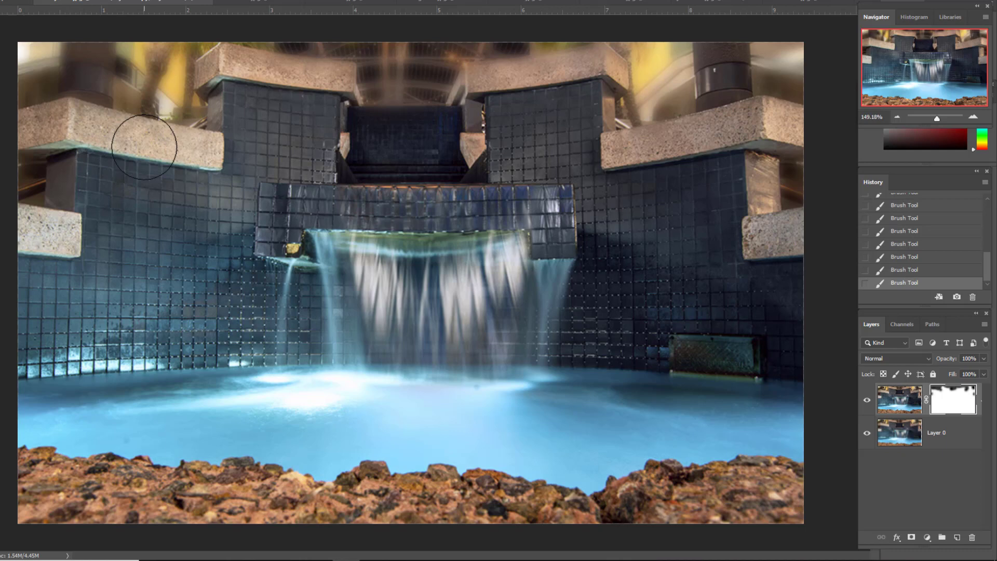
key("[")
key("[")
key("[")
key("[")
key("[")
key("[")
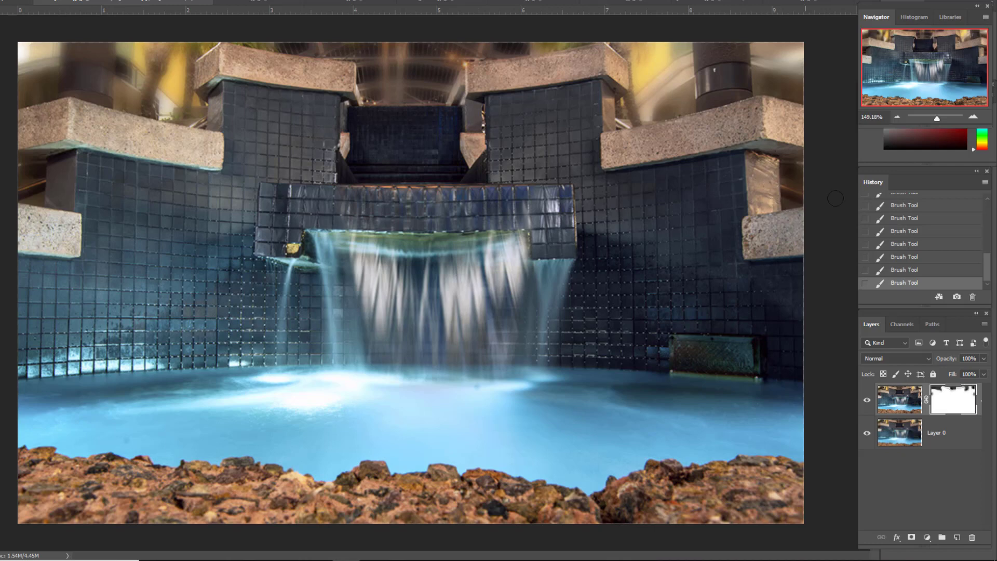
left_click_drag(936, 119, 936, 118)
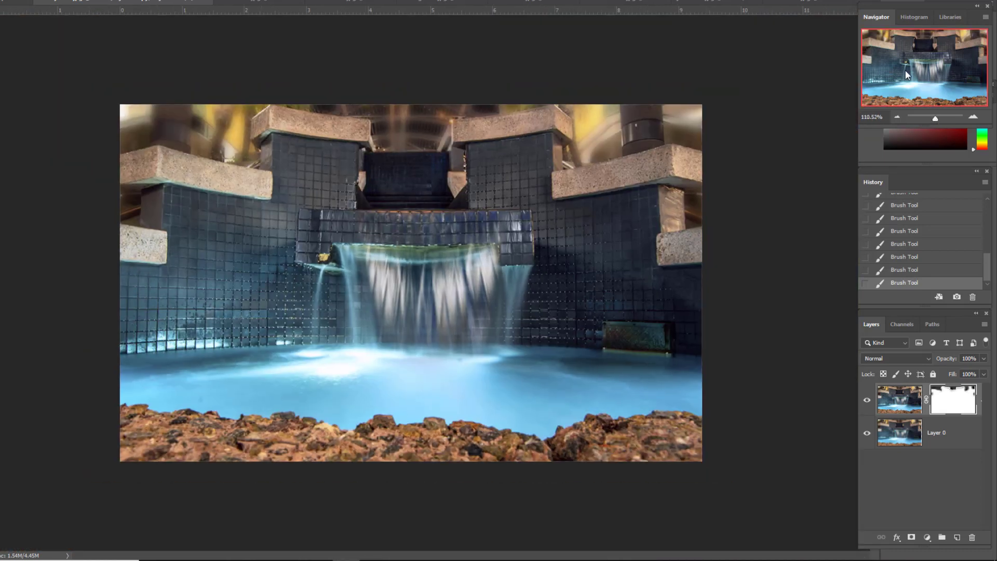
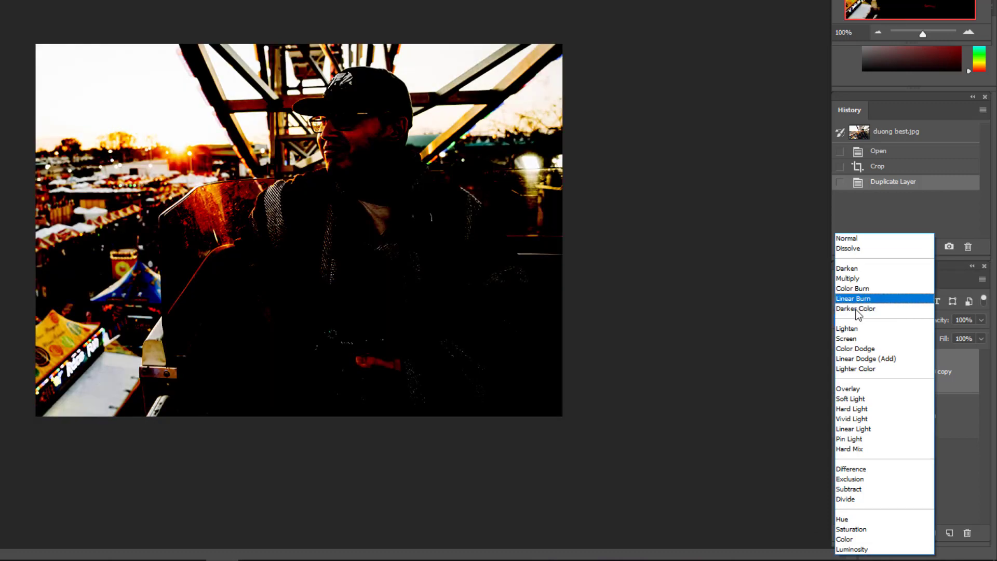
Step: Set Layer 0 copy to Screen blending, add a black layer mask, and brush white over the seated man to brighten him
left_click(843, 345)
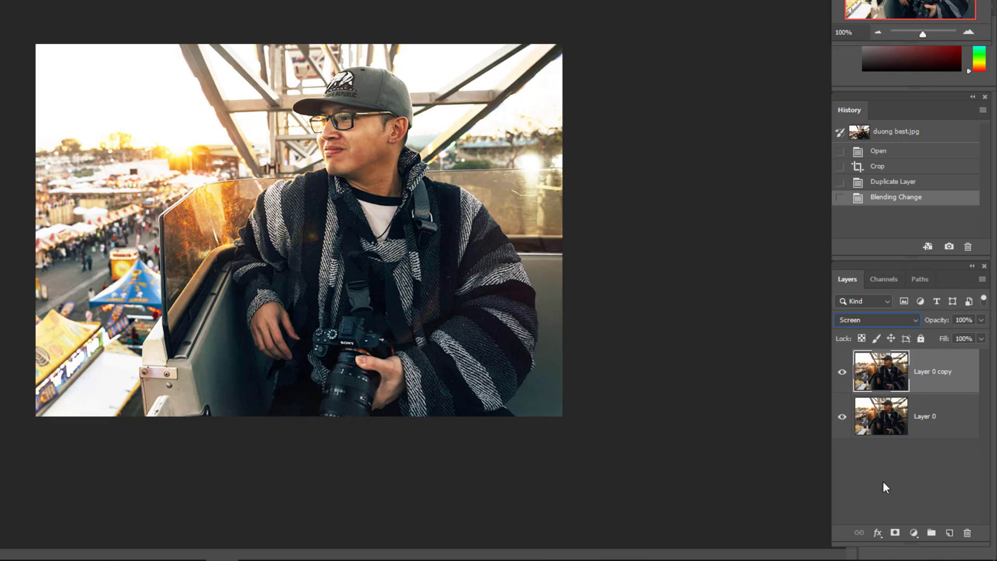
left_click(894, 533, "alt")
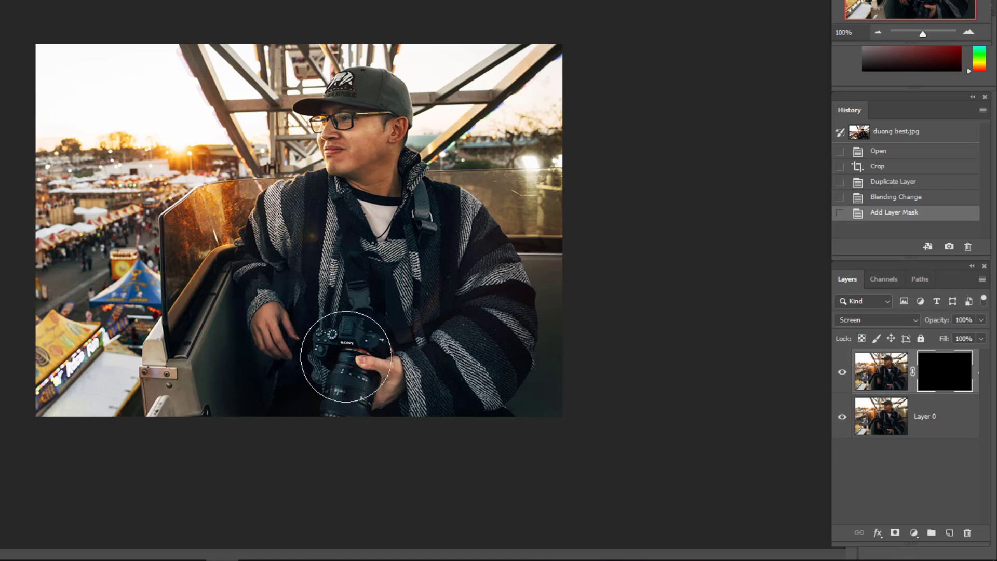
mouse_move(423, 273)
left_mouse_down()
mouse_move(347, 223)
mouse_move(351, 263)
left_mouse_up()
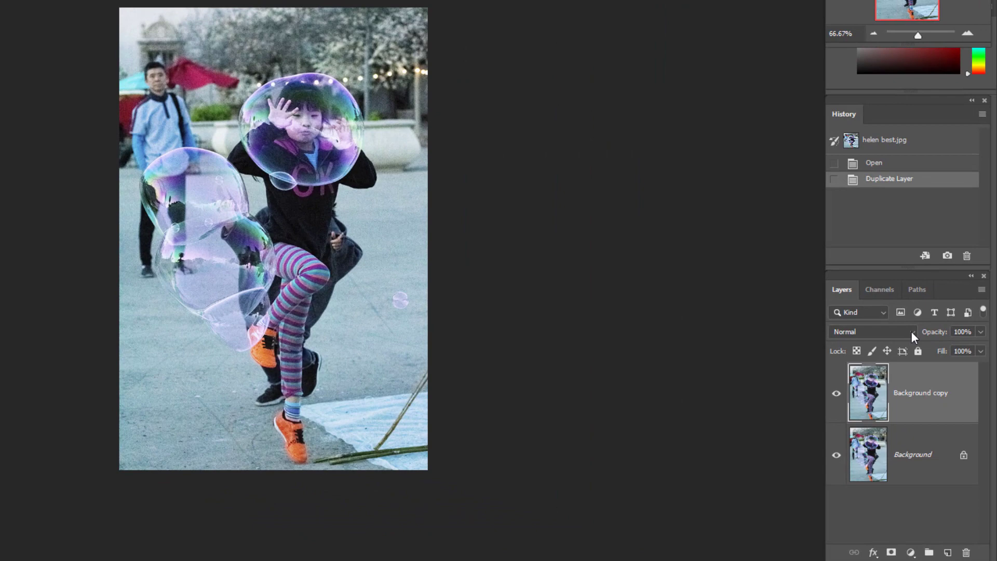
Step: Set the Background copy of the bubble photo to Multiply blending and add a white layer mask to it
left_click(911, 331)
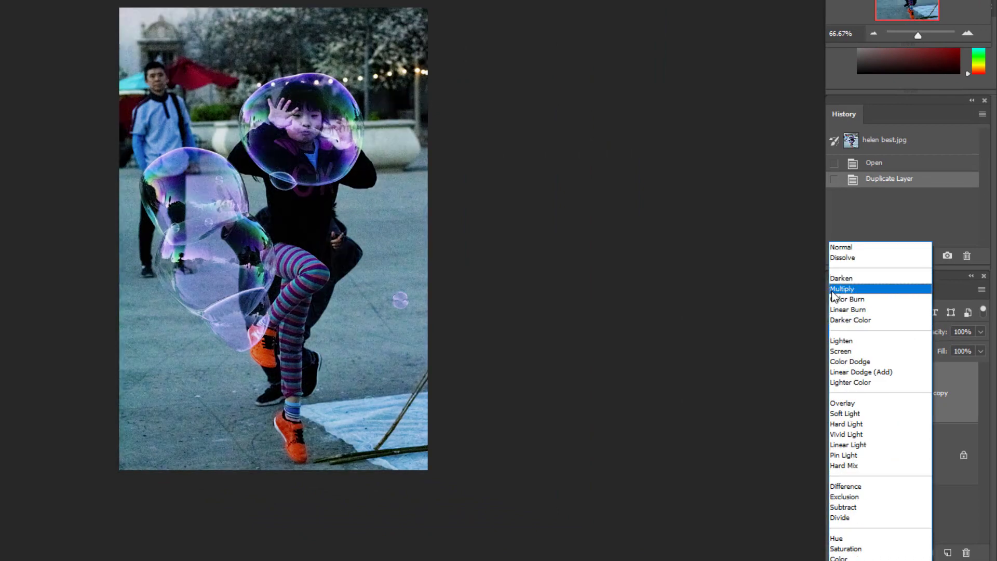
left_click(833, 290)
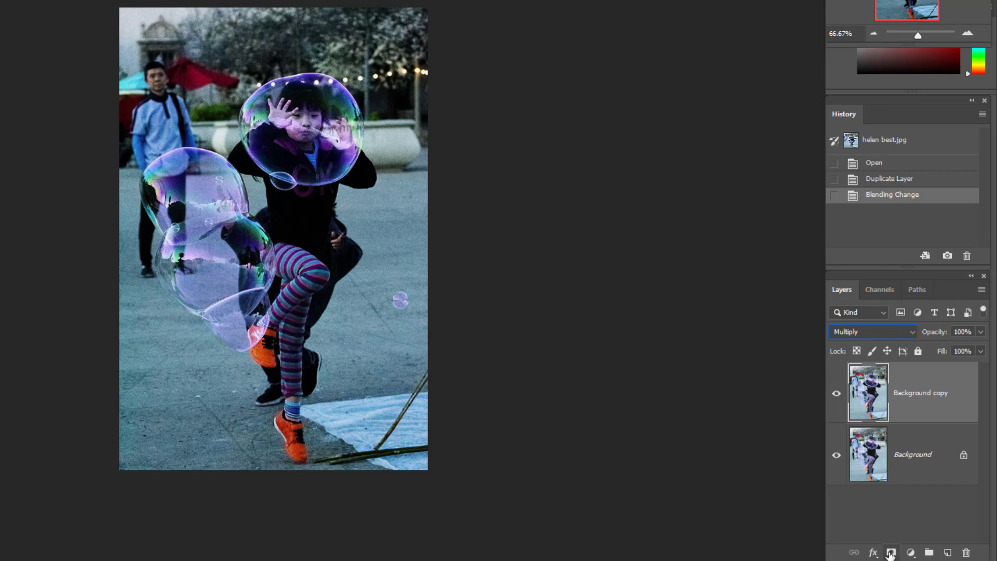
left_click(891, 554)
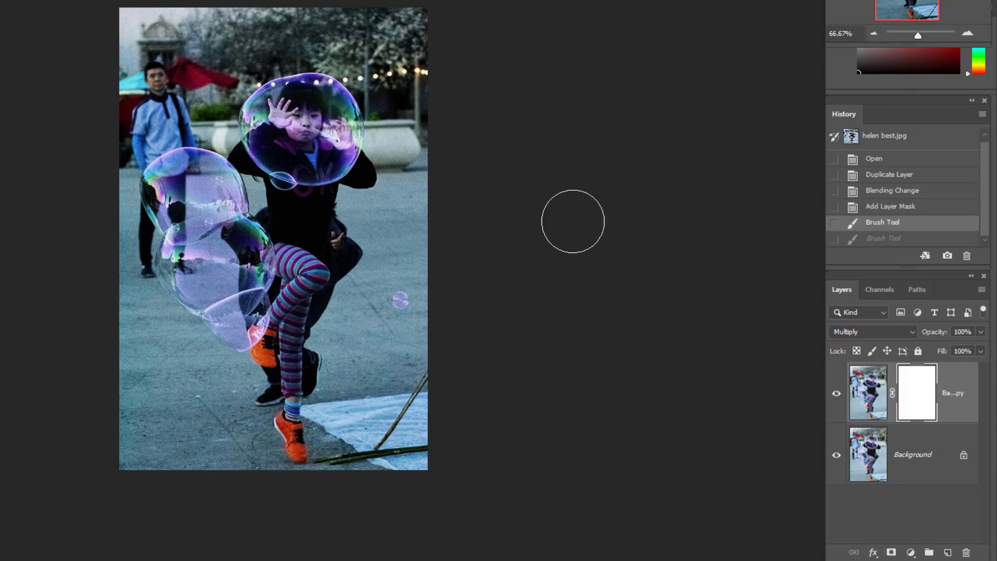
key("ctrl+shift+z")
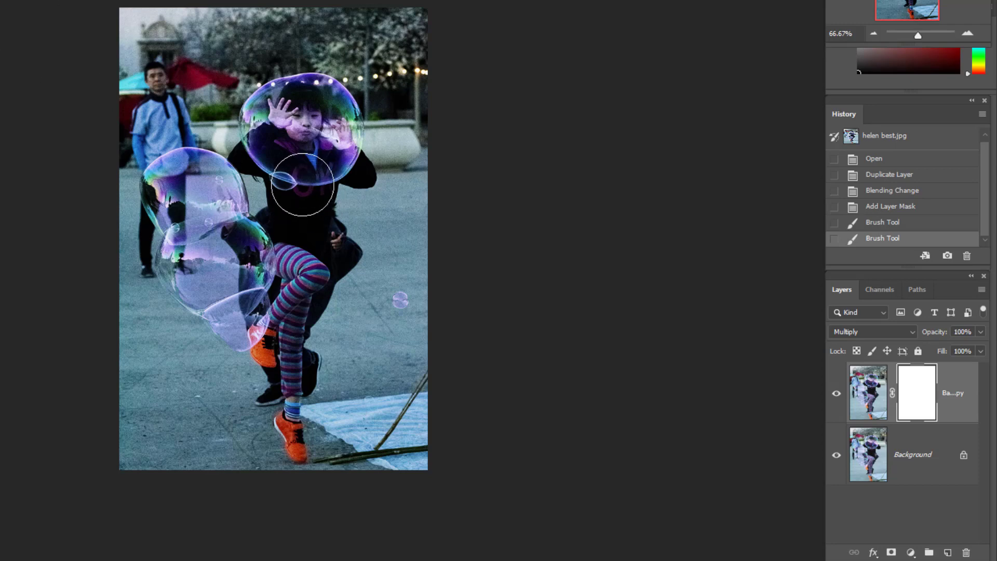
Step: Enlarge the brush and paint black on the layer mask over the jumping girl and the bubbles around her to lighten them
key("bracketright")
key("bracketright")
key("bracketright")
key("bracketright")
key("bracketright")
key("bracketright")
key("bracketright")
left_click(293, 181)
left_click(285, 184)
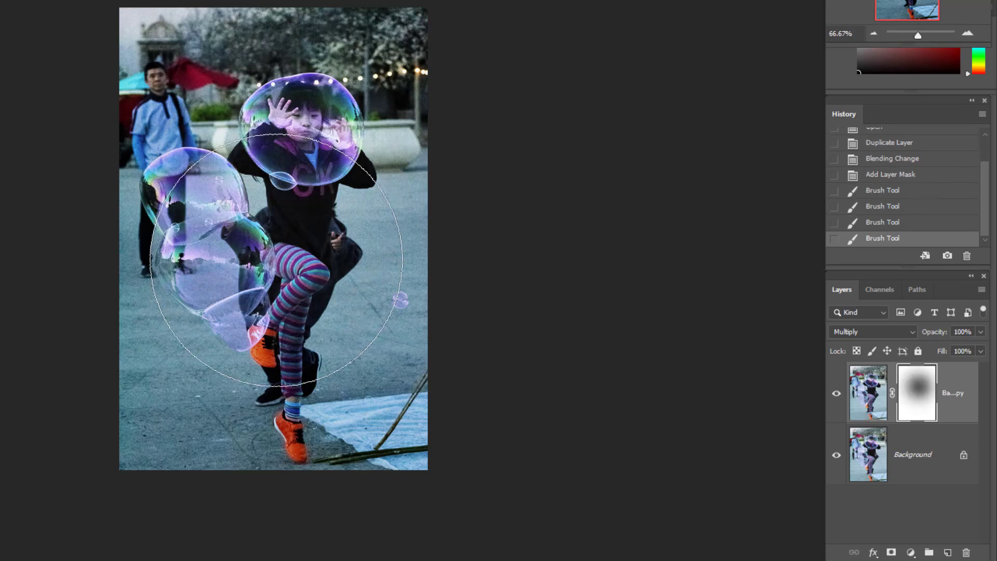
left_click(276, 291)
left_click(276, 332)
left_click(276, 329)
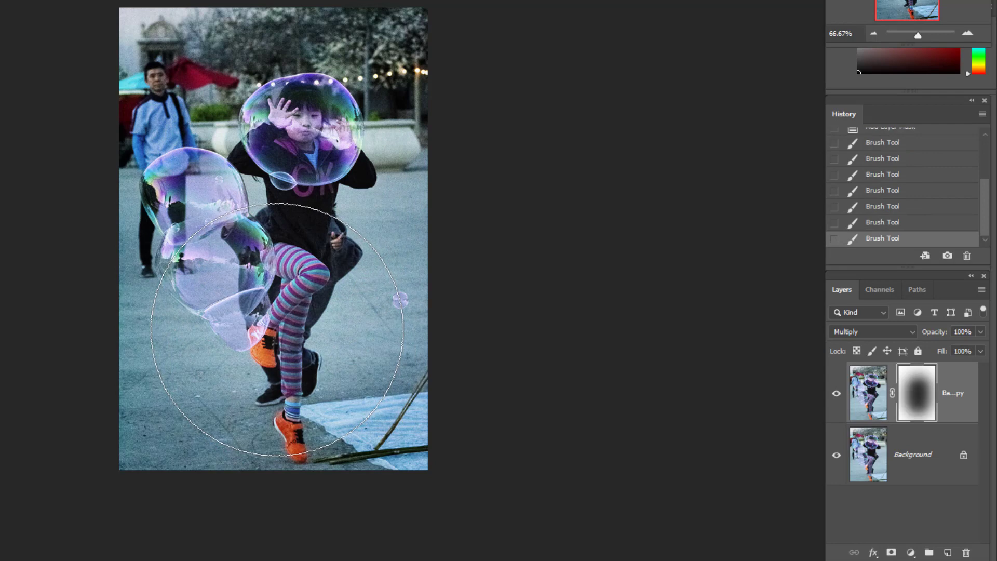
left_click(280, 193)
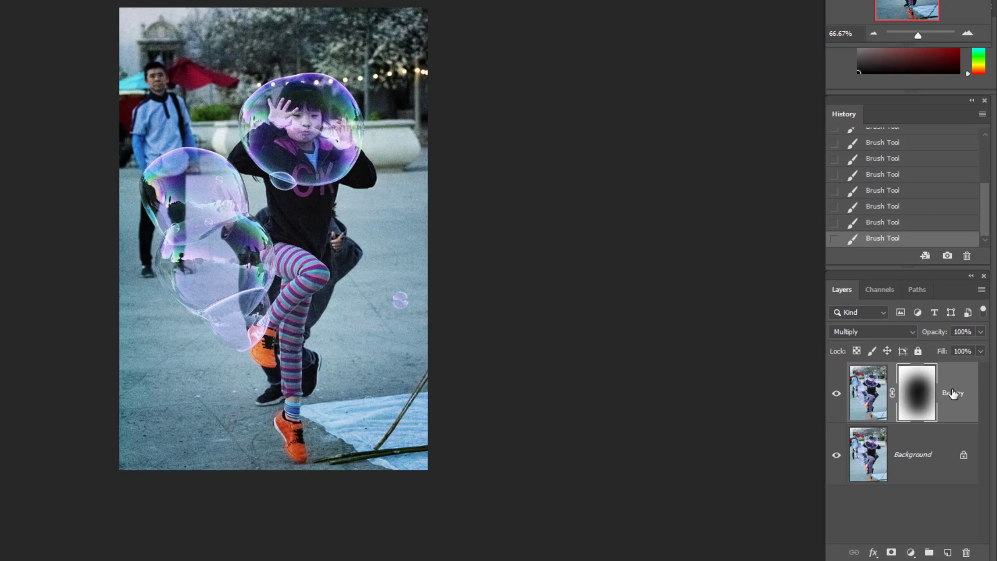
Step: Duplicate the masked Multiply layer and lower the new copy's opacity
left_click_drag(952, 393, 949, 554)
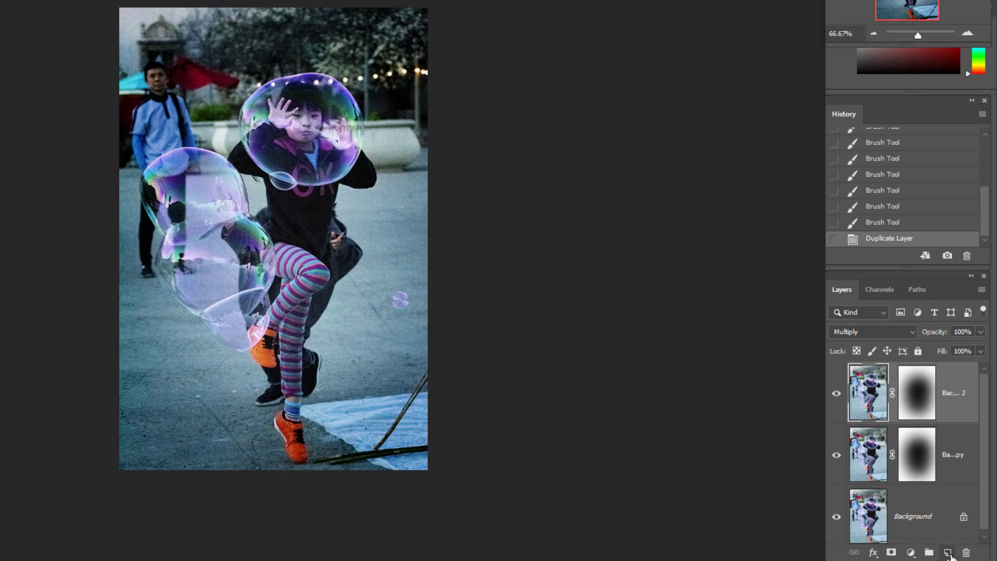
left_click(981, 333)
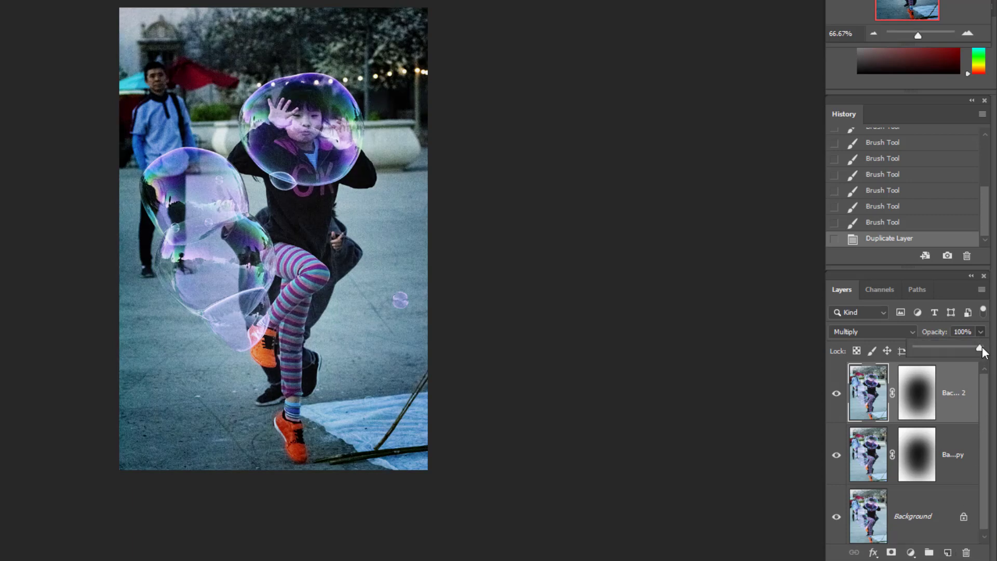
left_click_drag(981, 351, 943, 353)
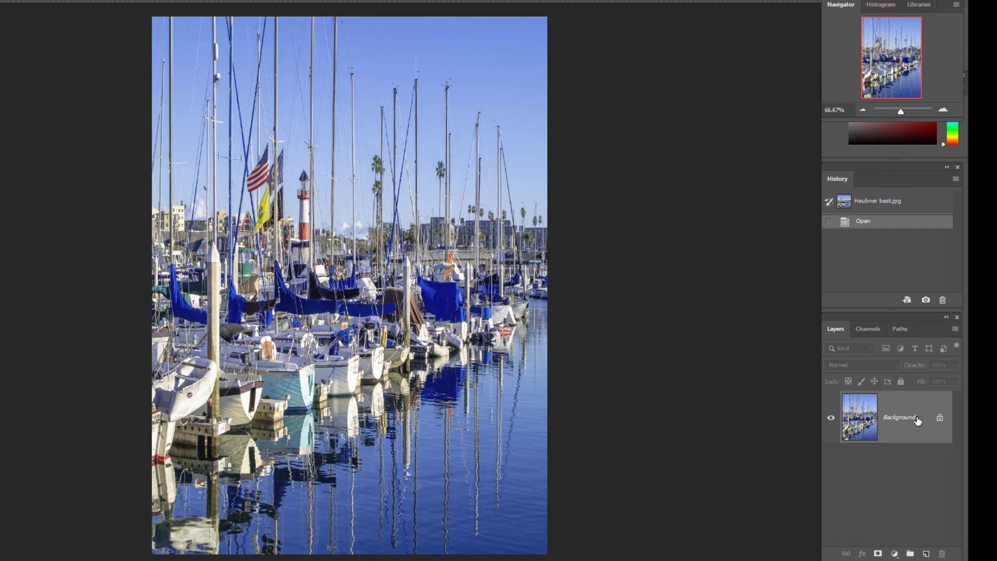
Step: Duplicate the Background layer of the harbor photo and set the copy's blend mode to Multiply
left_click_drag(947, 416, 931, 553)
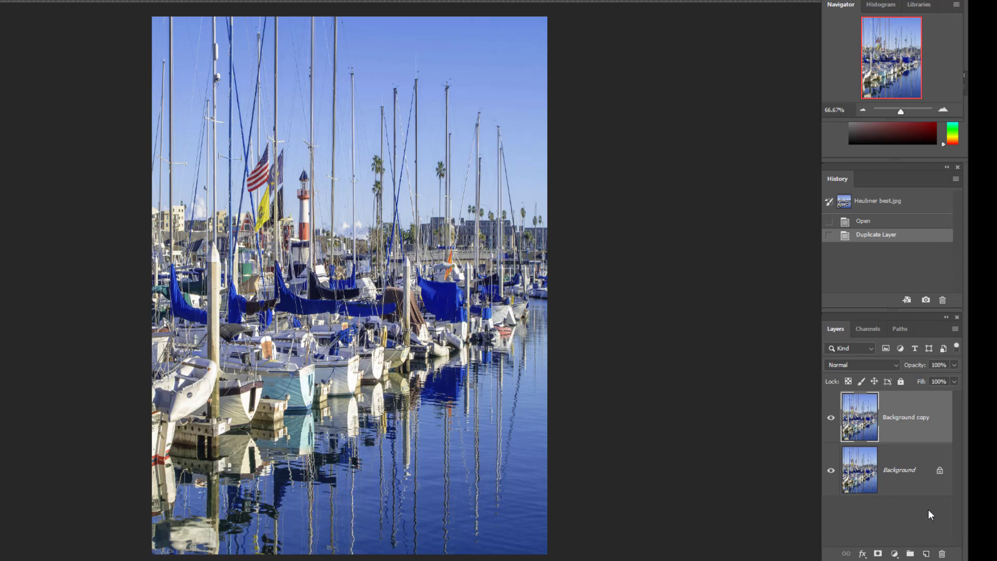
left_click(895, 365)
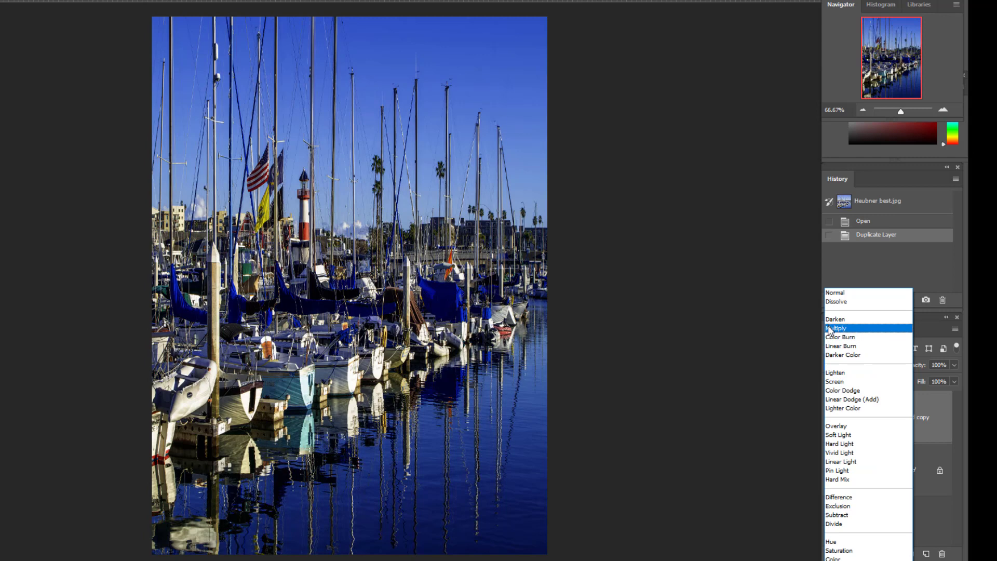
left_click(829, 327)
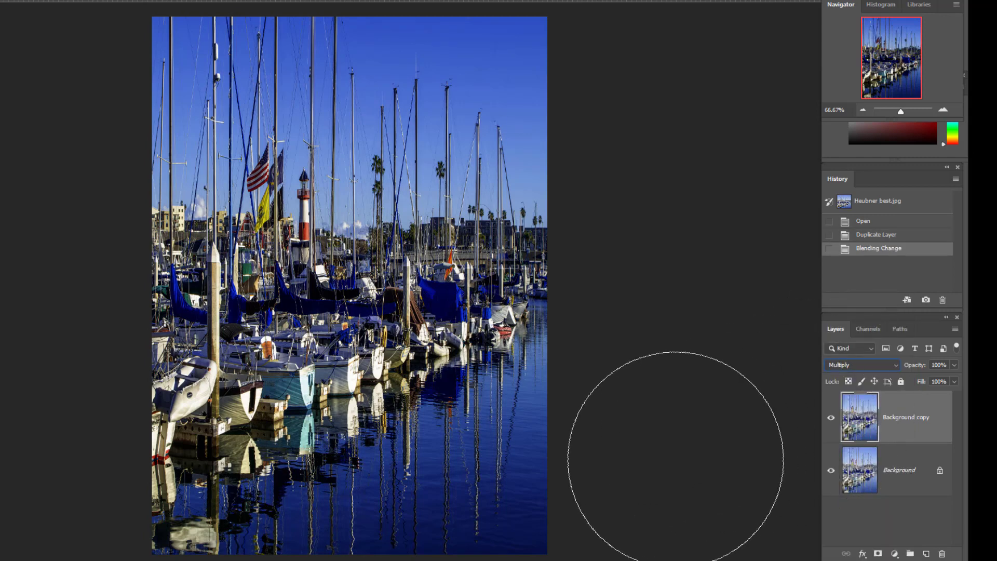
Step: Lower the Multiply layer's opacity to 37% and flatten the harbor image
left_click(955, 365)
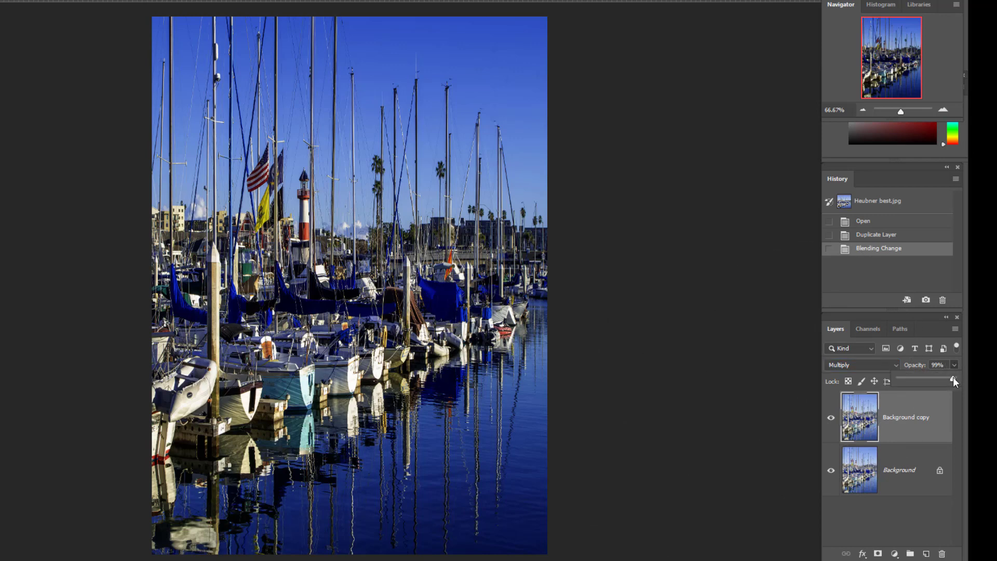
left_click(922, 383)
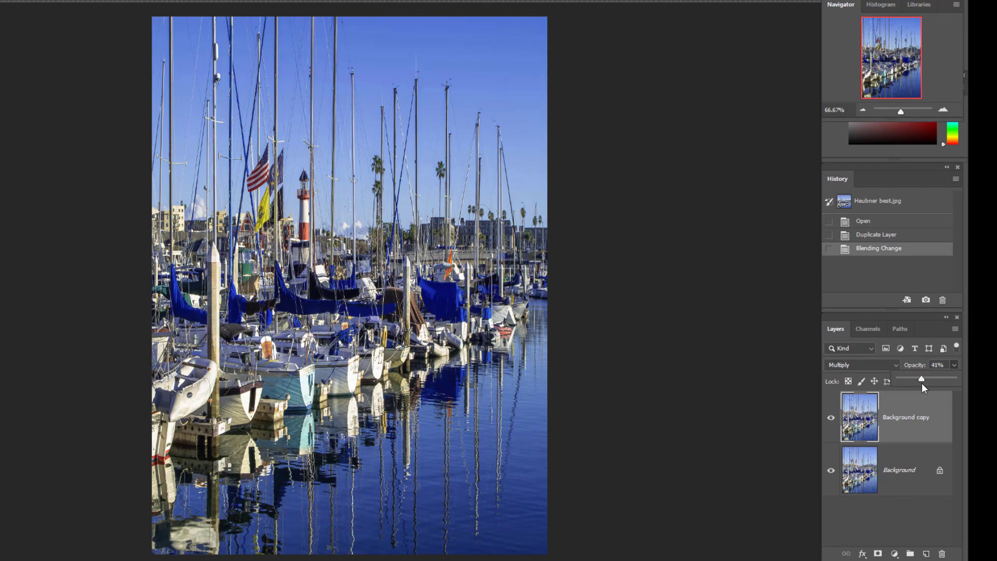
left_click_drag(920, 384, 868, 389)
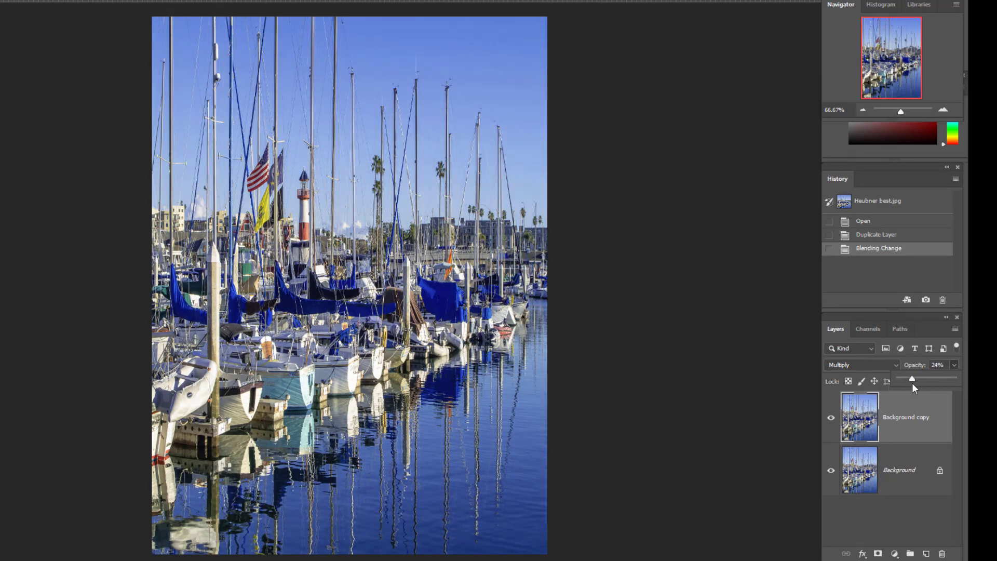
left_click_drag(915, 385, 922, 387)
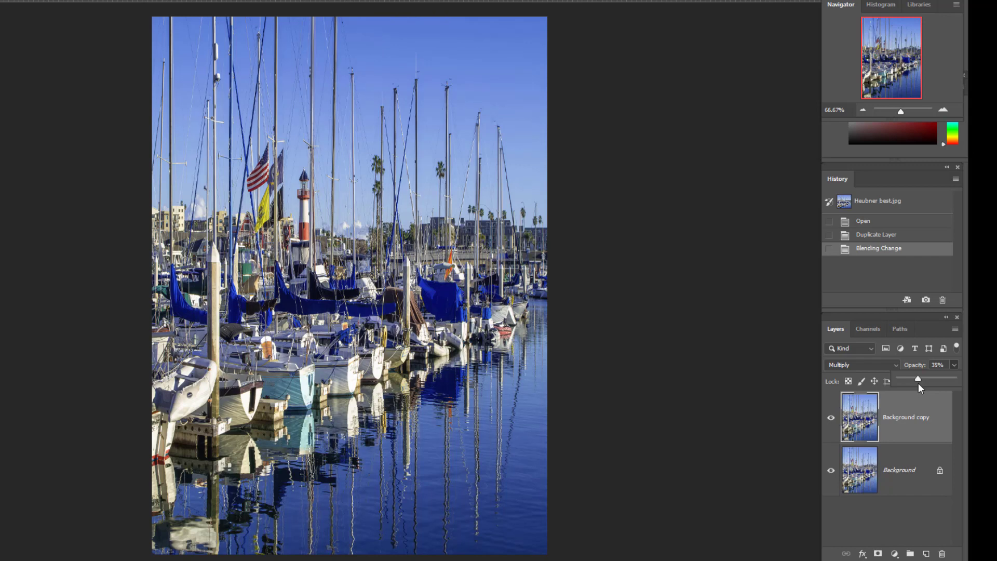
left_click_drag(919, 382, 920, 382)
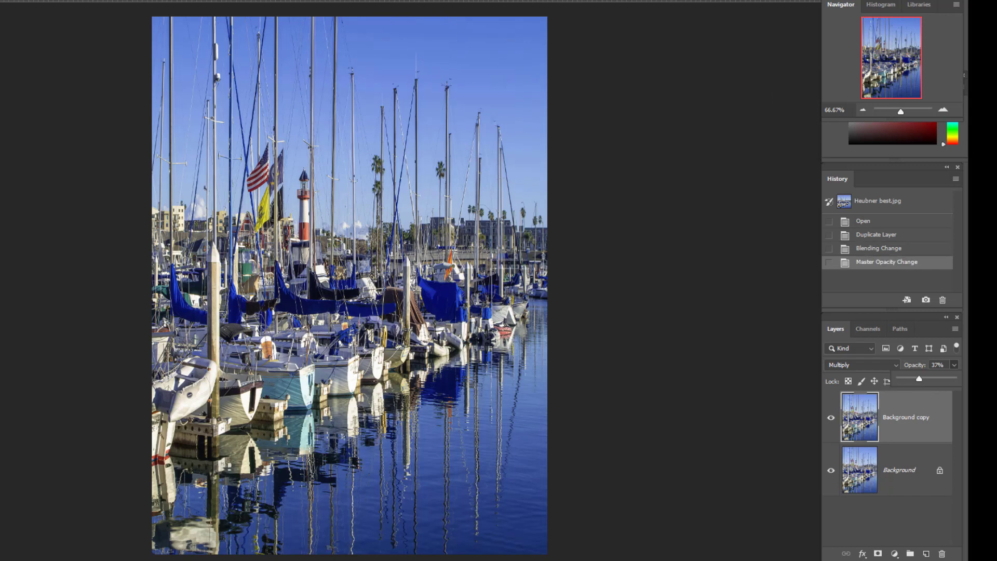
left_click(1, 1)
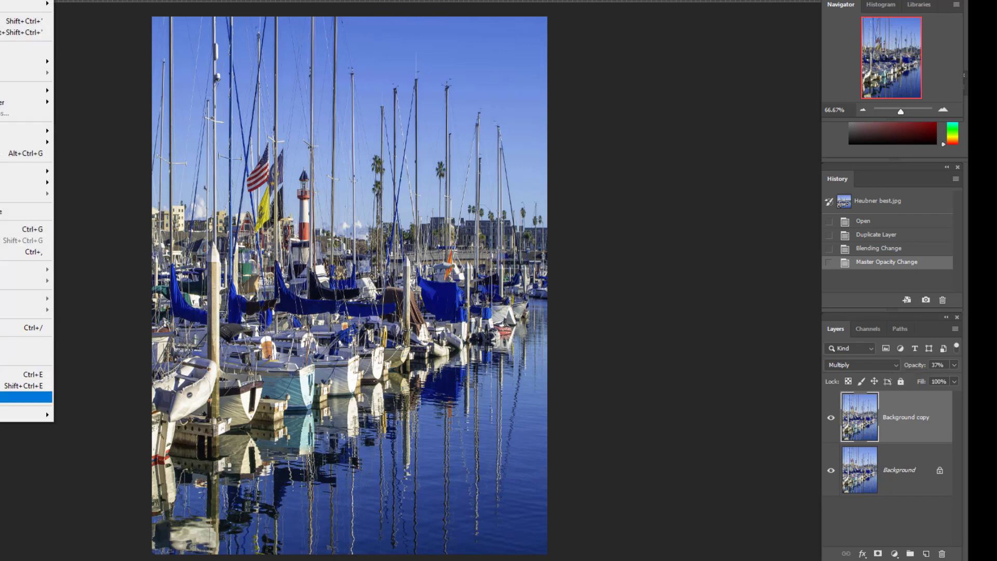
left_click(26, 397)
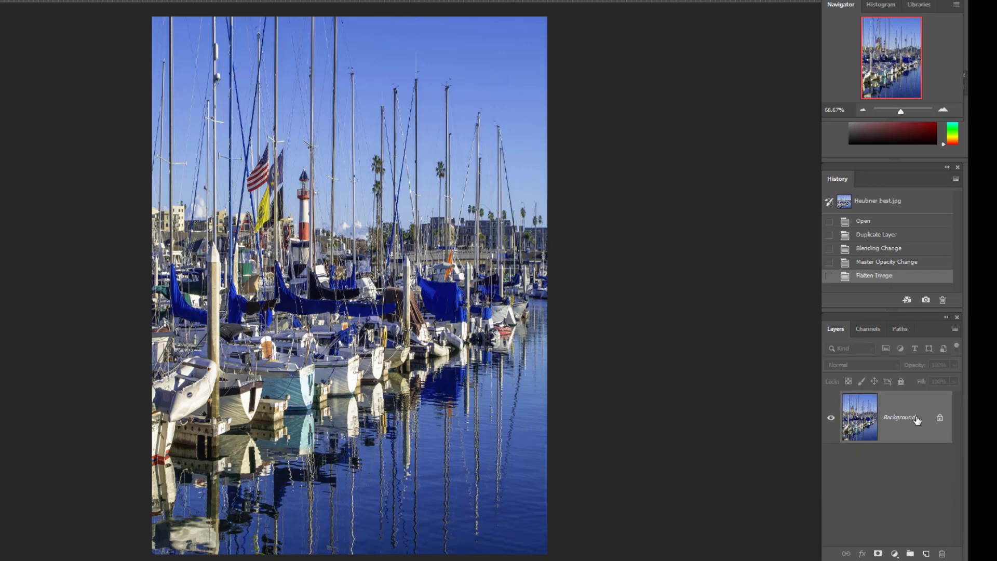
Step: Duplicate the flattened Background layer and set the new copy to Multiply blending
left_click_drag(917, 421, 926, 554)
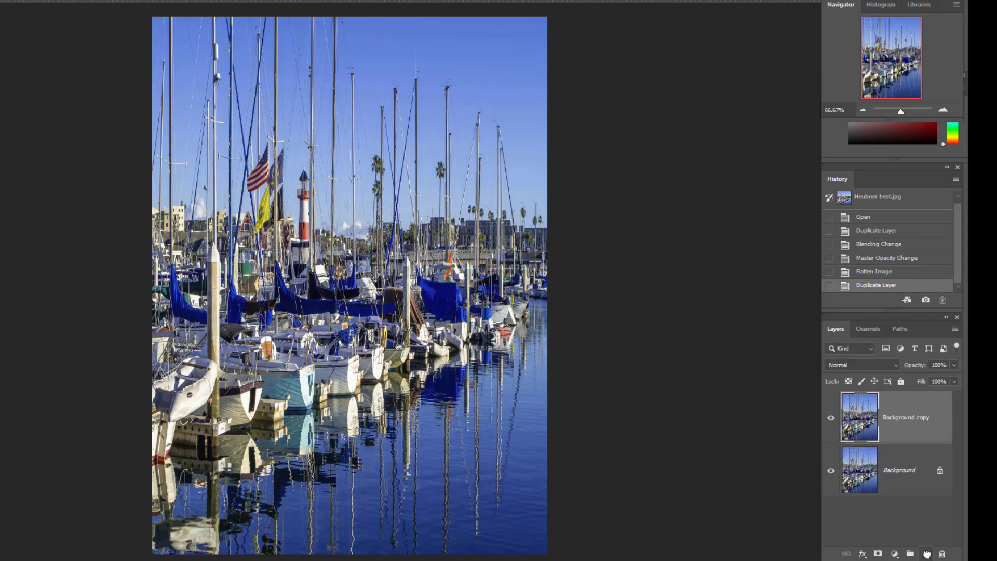
left_click(895, 366)
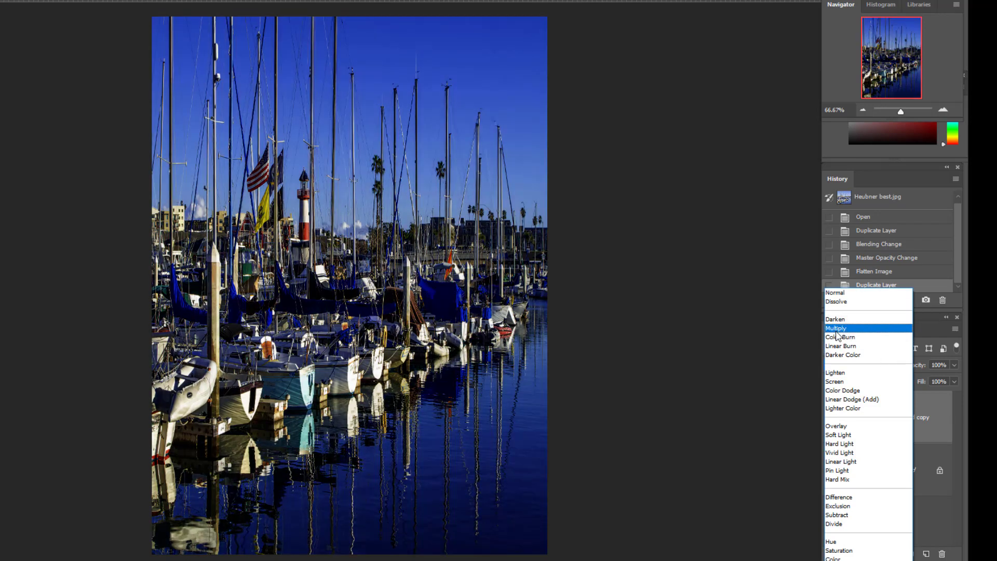
left_click(836, 329)
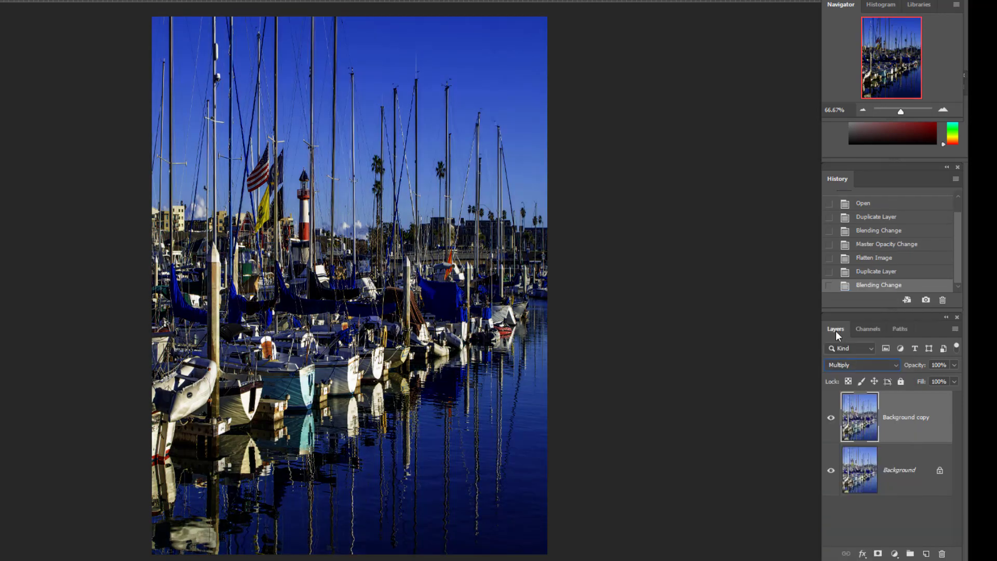
Step: Add a layer mask to the Multiply copy and brush black on it over the lighthouse and boats to reveal the lighter layer below
left_click(878, 554)
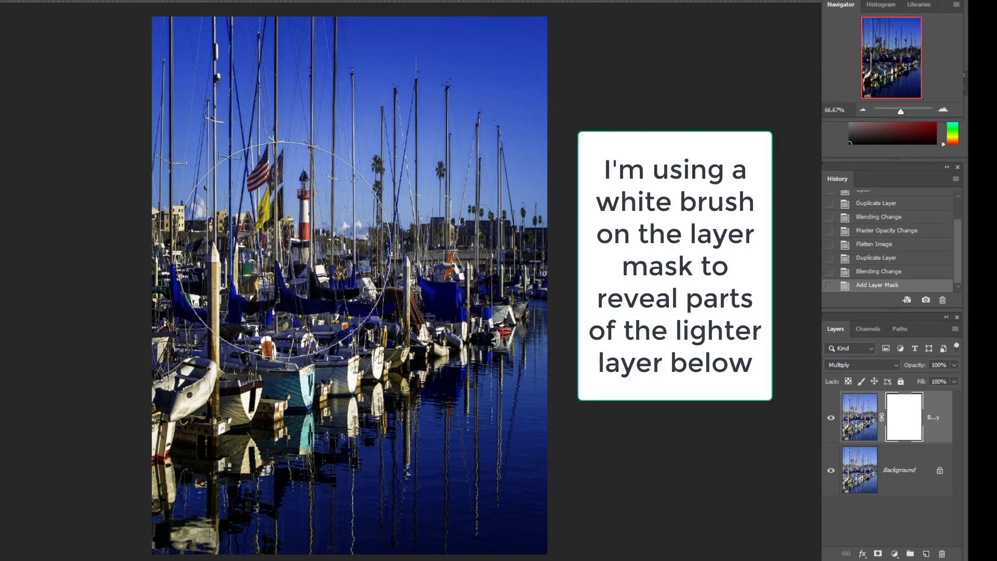
mouse_move(284, 249)
left_mouse_down()
mouse_move(214, 348)
mouse_move(436, 291)
mouse_move(176, 392)
mouse_move(273, 338)
mouse_move(416, 300)
mouse_move(285, 307)
mouse_move(227, 327)
mouse_move(455, 306)
mouse_move(397, 308)
mouse_move(272, 344)
mouse_move(201, 335)
mouse_move(352, 311)
left_mouse_up()
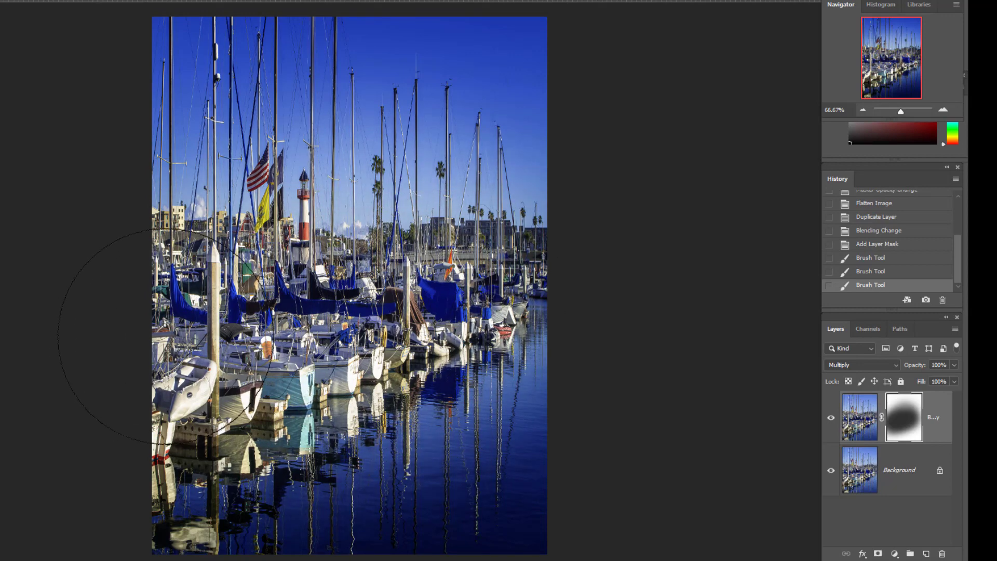
mouse_move(166, 336)
left_mouse_down()
mouse_move(98, 348)
mouse_move(96, 254)
mouse_move(83, 219)
left_mouse_up()
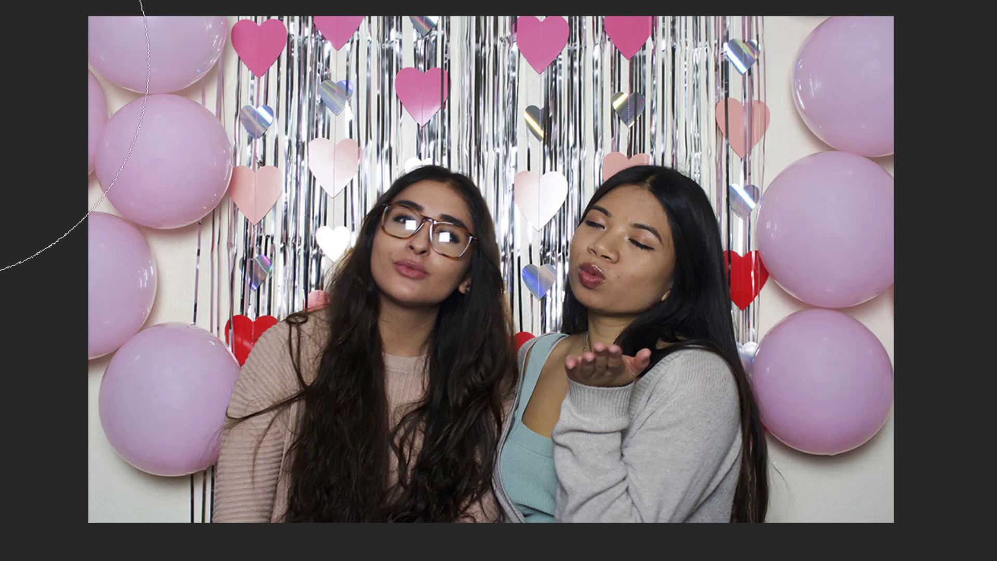
mouse_move(519, 112)
left_mouse_down()
mouse_move(590, 501)
mouse_move(701, 140)
mouse_move(395, 130)
left_mouse_up()
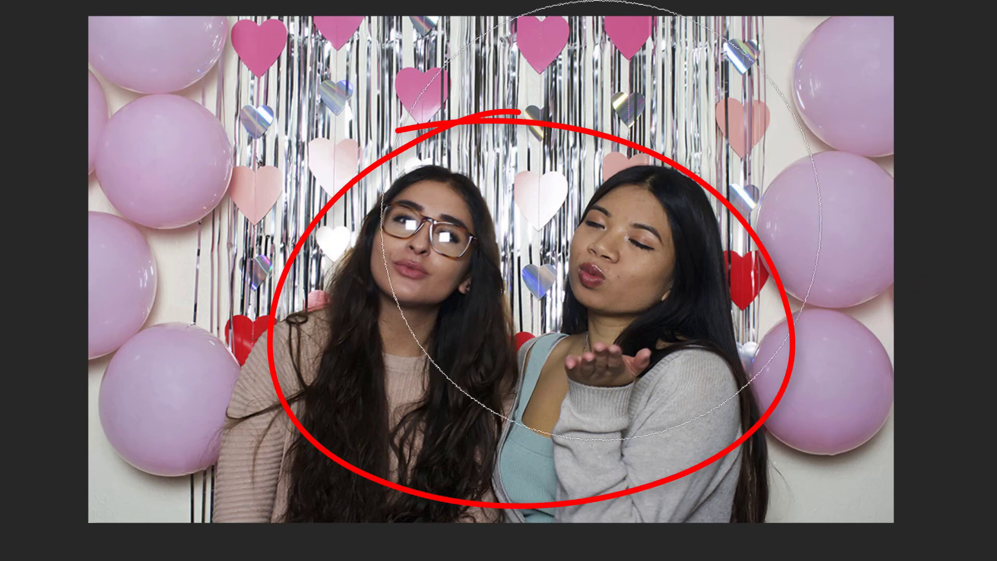